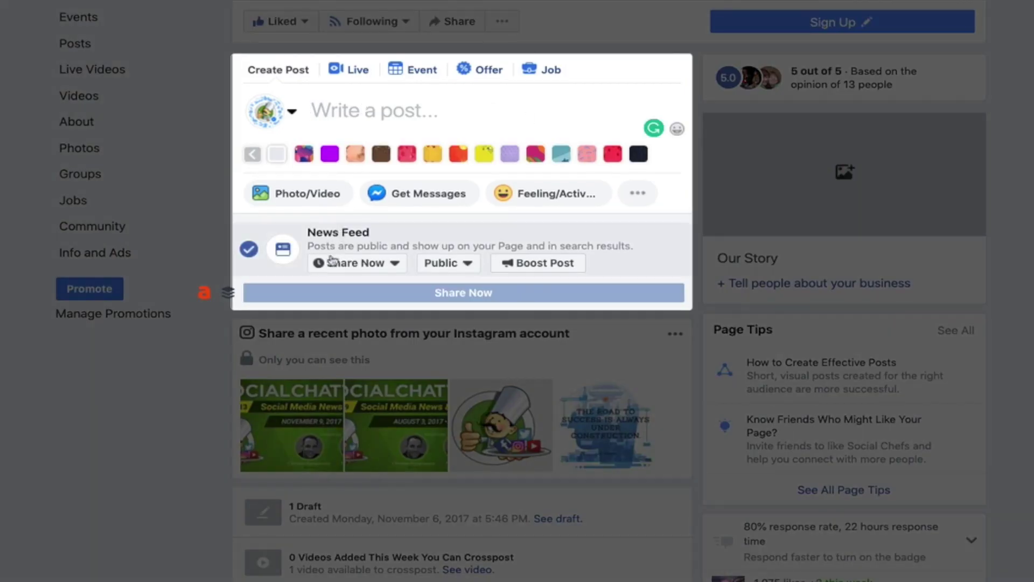
Start a new Photo/Video post on the Social Chefs page.
click(315, 195)
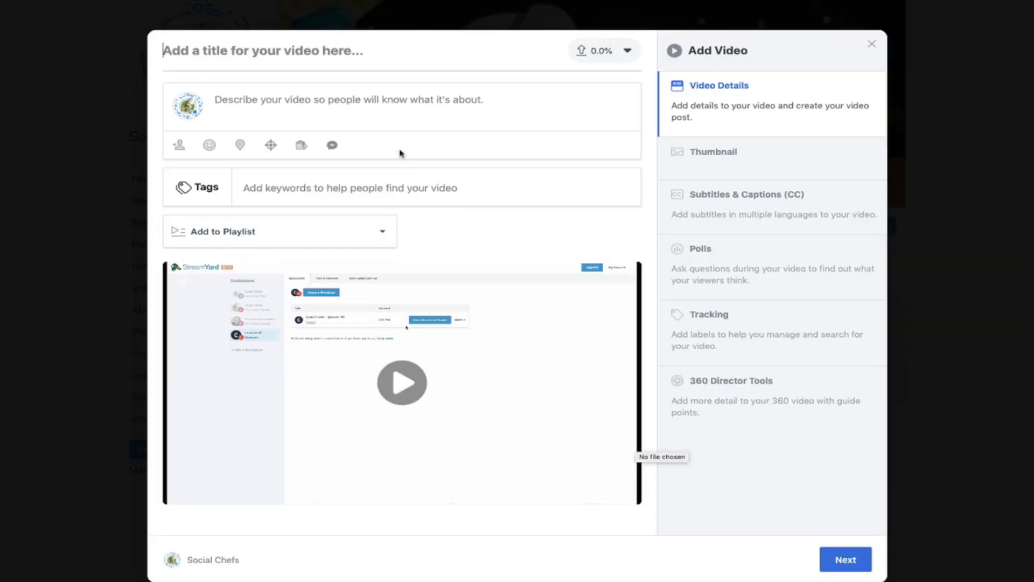
Title the video 'Workshop - How to create your first Facebook Premiere video'.
click(364, 49)
text(Work)
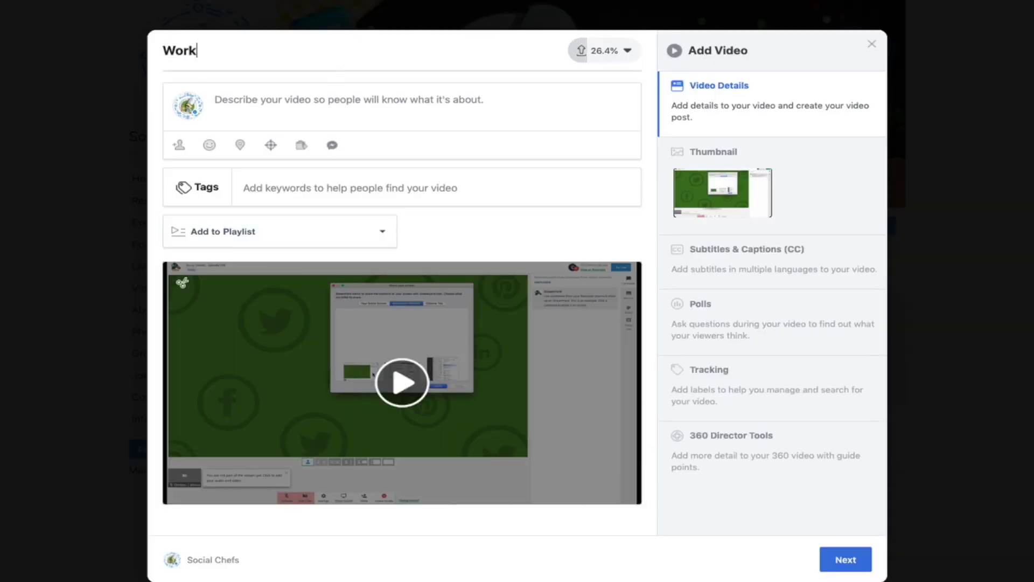
text(shop - How to create your fir)
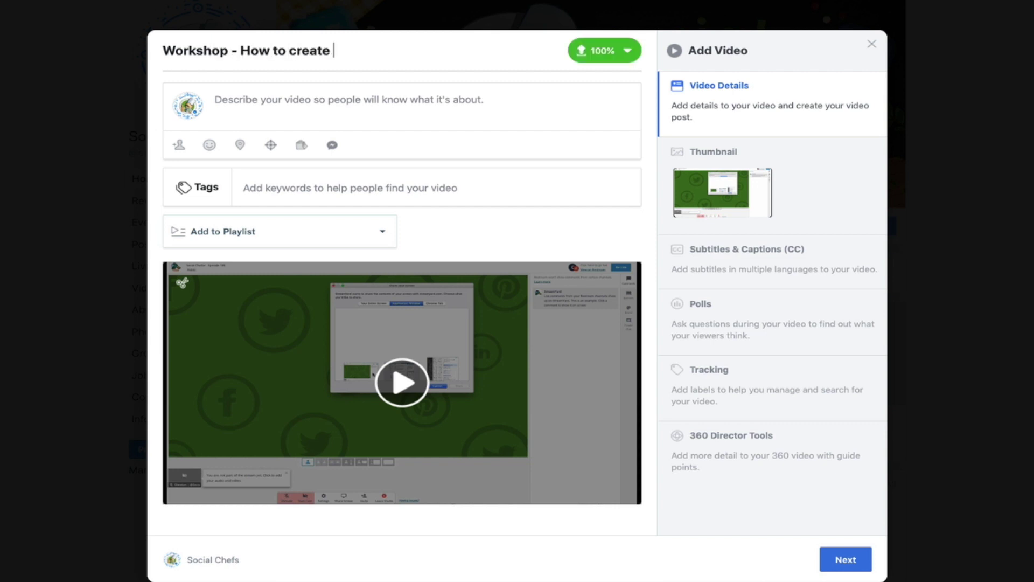
text(st Facebook Premiere video)
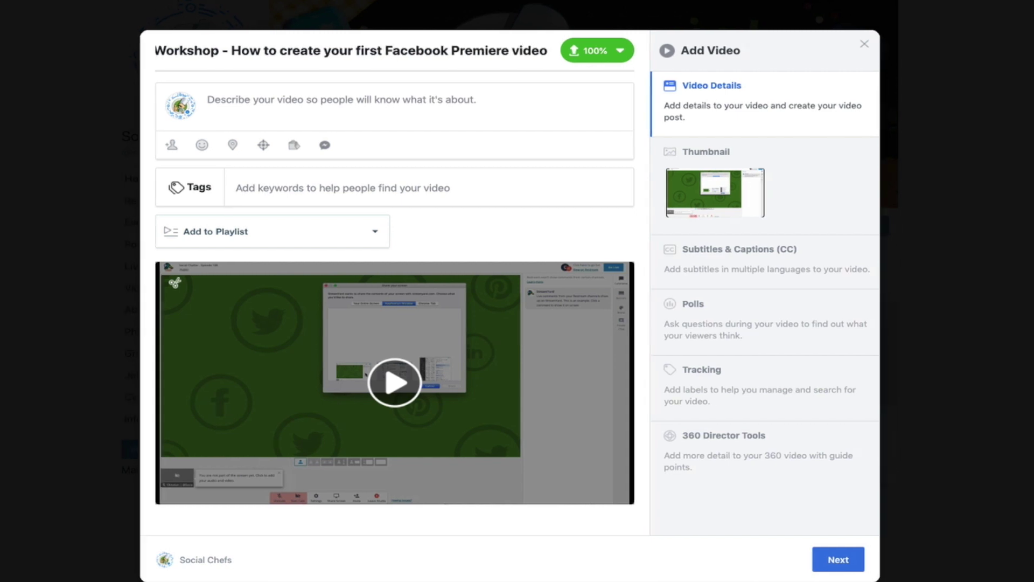
click(271, 102)
Write the description 'Learn how to create and schedule a Facebook Premiere video that acts like a live video!'.
text(Learn how to cr)
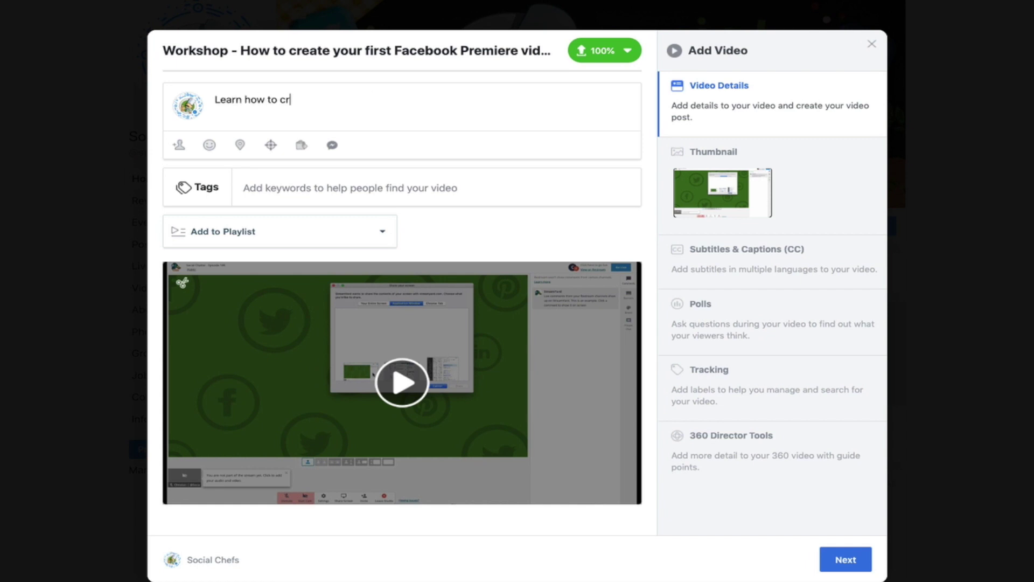
text(eate and schedule )
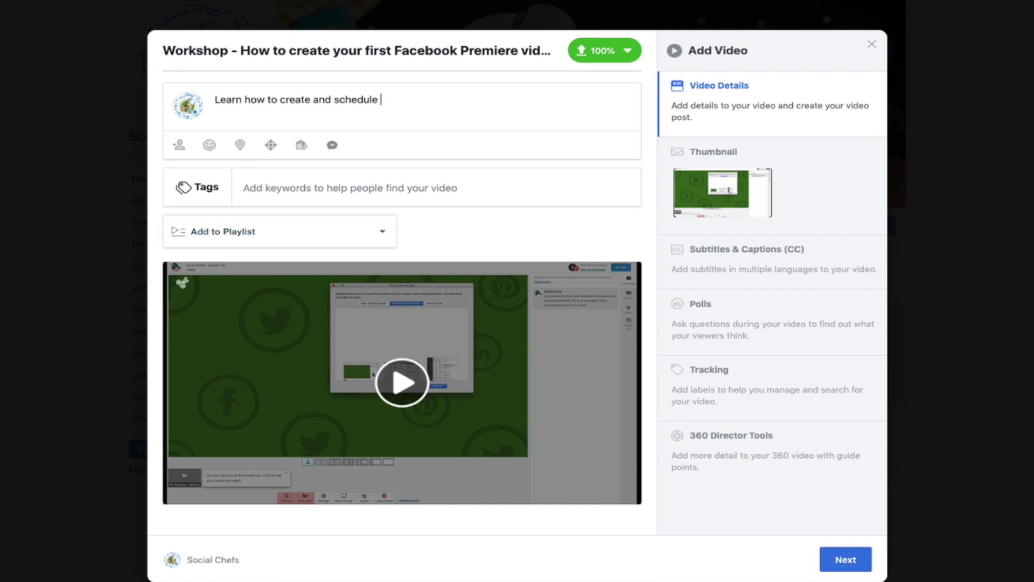
text(a Facebook Premiere video th)
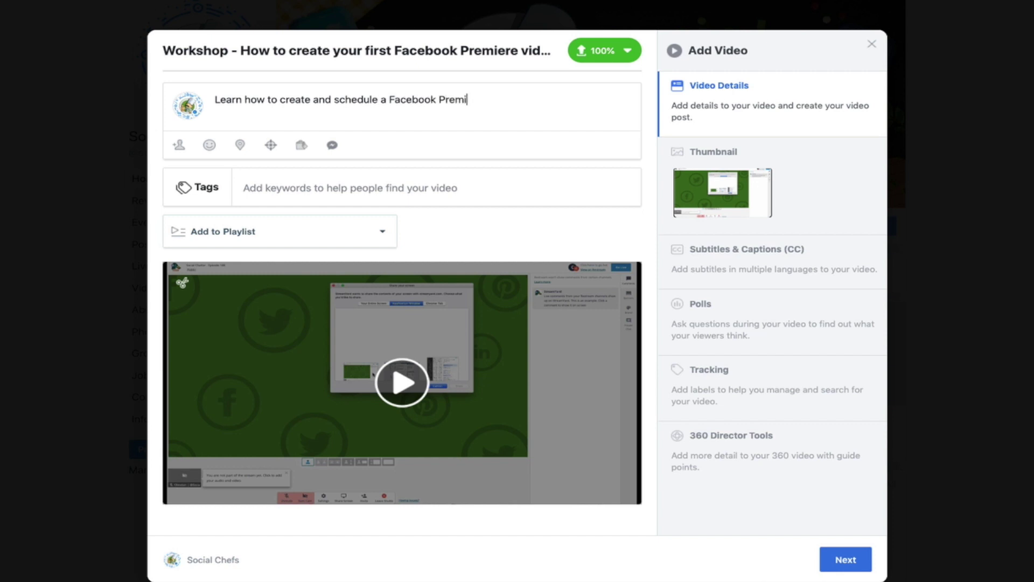
key(BackSpace)
key(BackSpace)
text(that acts like a liv vi)
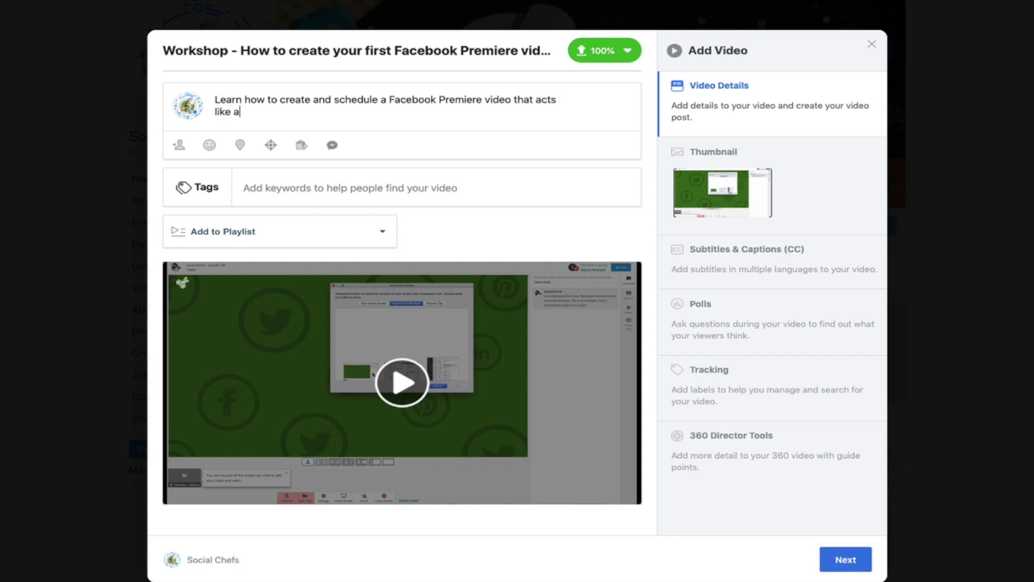
key(BackSpace)
key(BackSpace)
key(BackSpace)
text(e vidoe)
key(BackSpace)
key(BackSpace)
key(BackSpace)
text(deo!)
Add the Social Media tag to the video.
click(271, 185)
text(social)
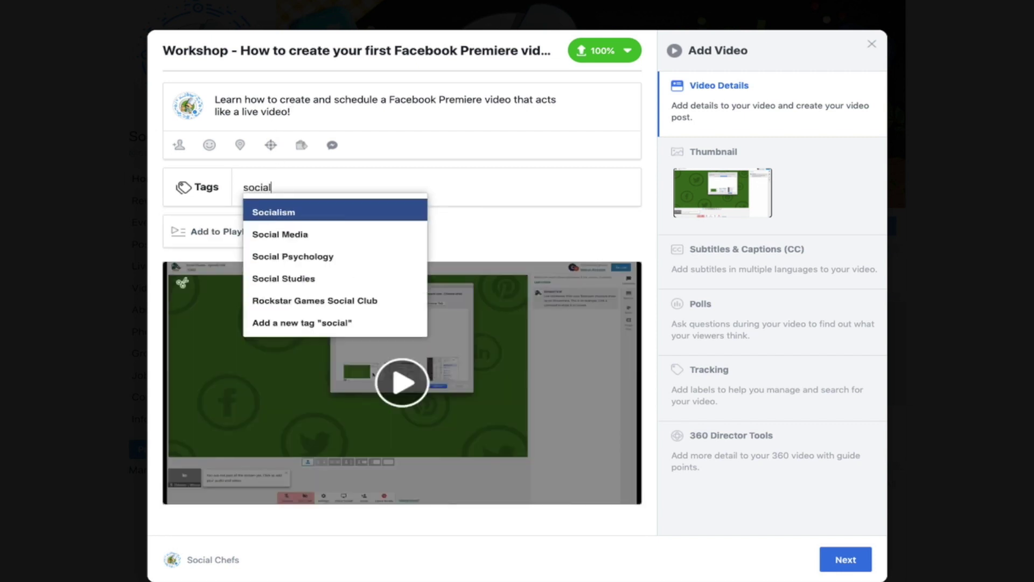
key(Return)
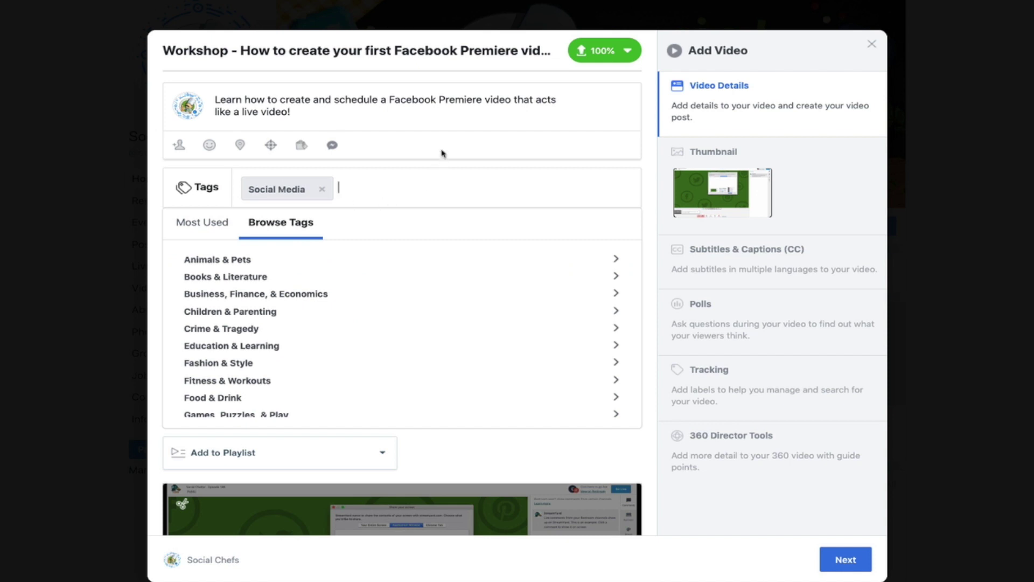
click(455, 129)
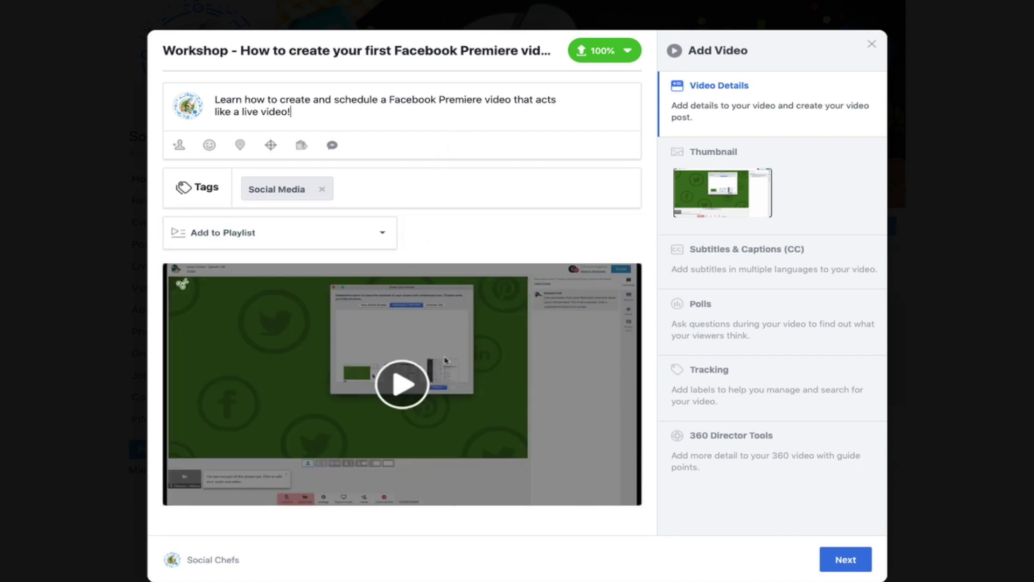
Browse the auto-generated thumbnails, then upload the Facebook Premiere guide image as a custom thumbnail.
click(740, 193)
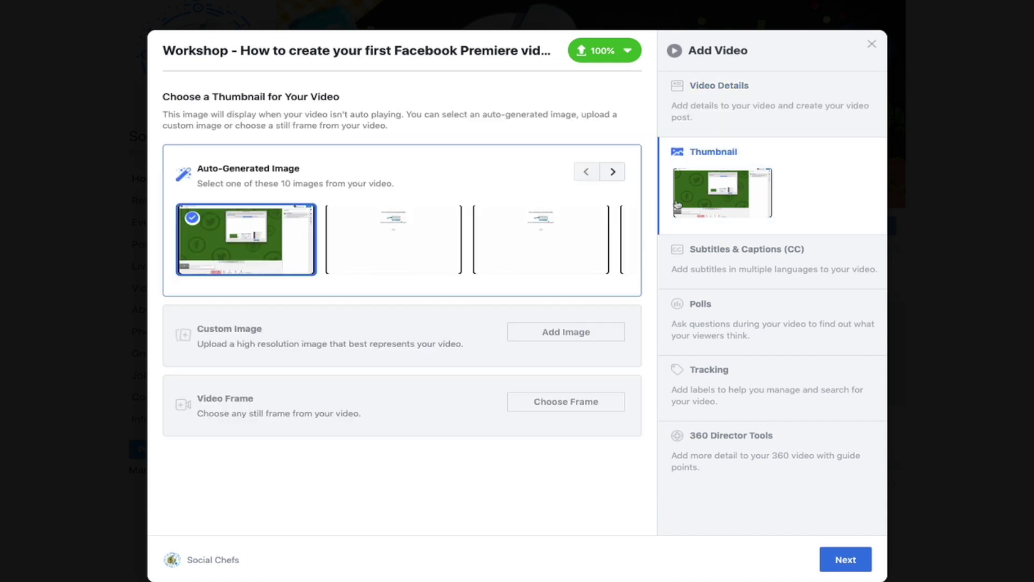
click(611, 174)
click(609, 173)
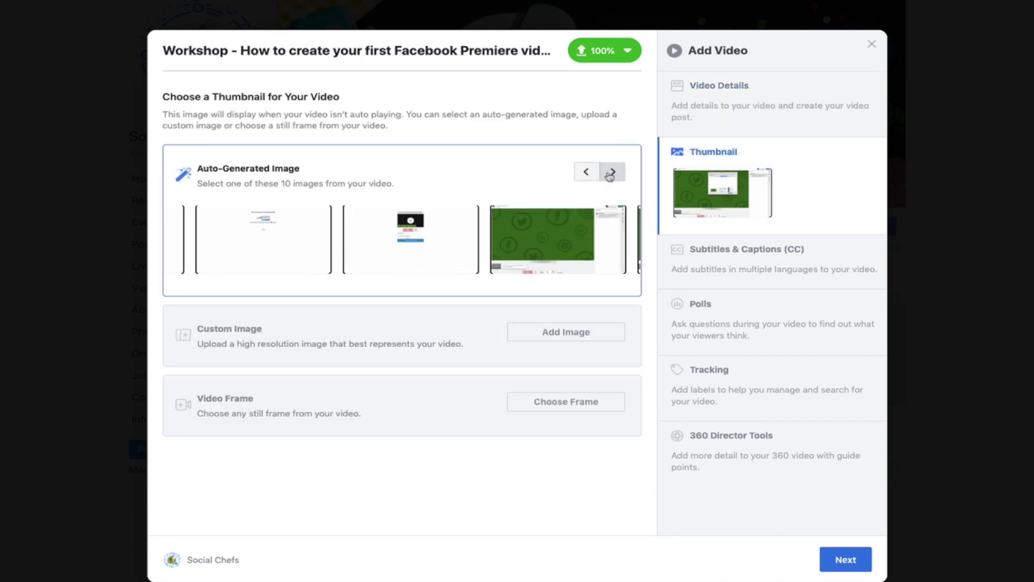
click(592, 171)
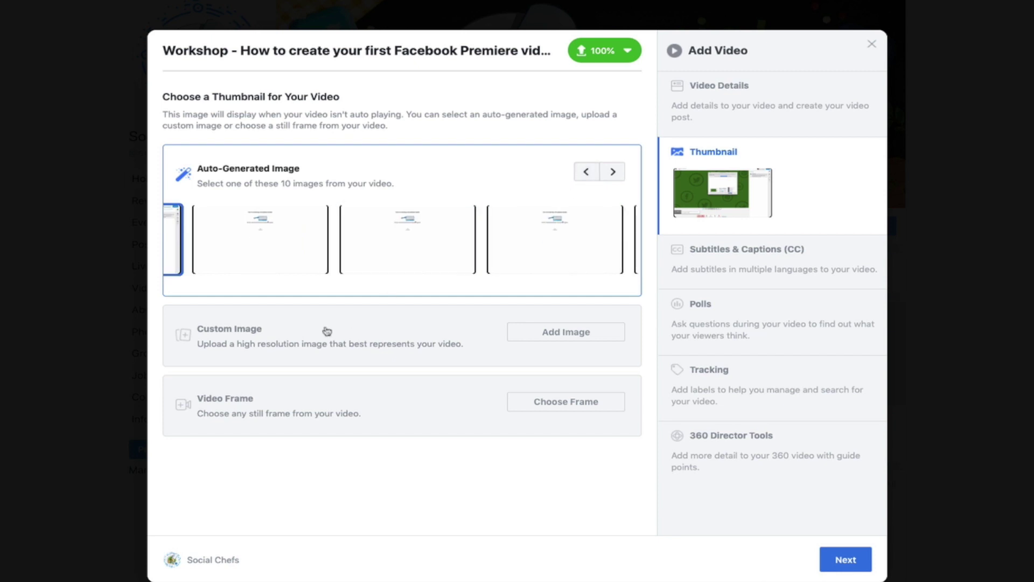
click(560, 337)
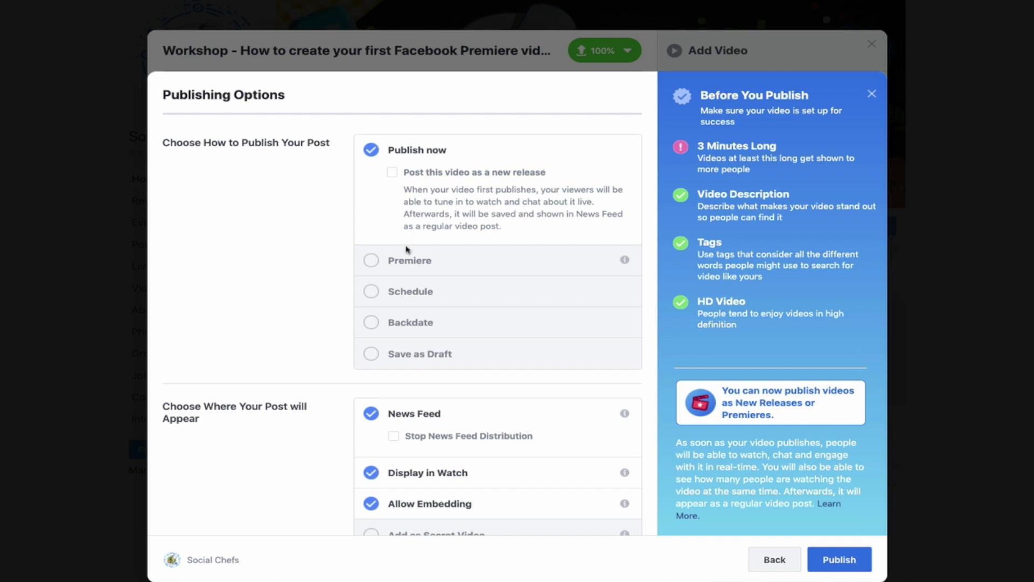
Schedule the video as a Premiere for Apr 22, 2019 at 2:30 PM.
click(371, 261)
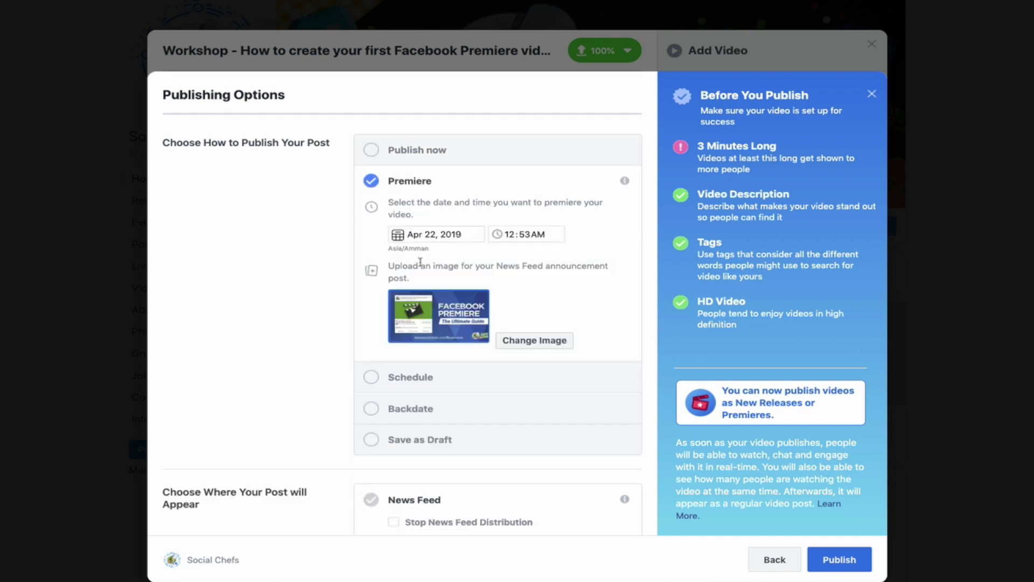
click(512, 237)
text(230p)
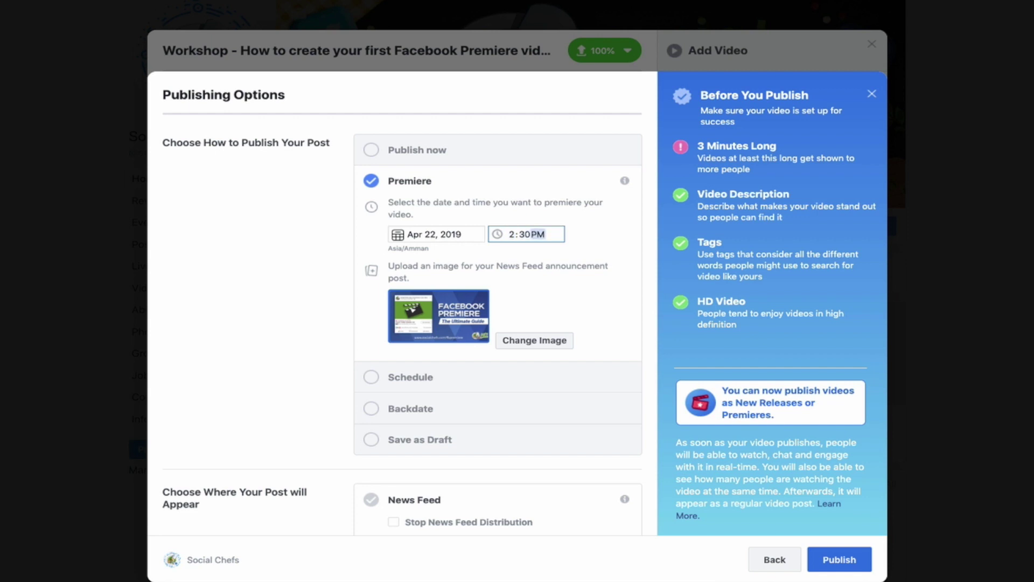
click(555, 294)
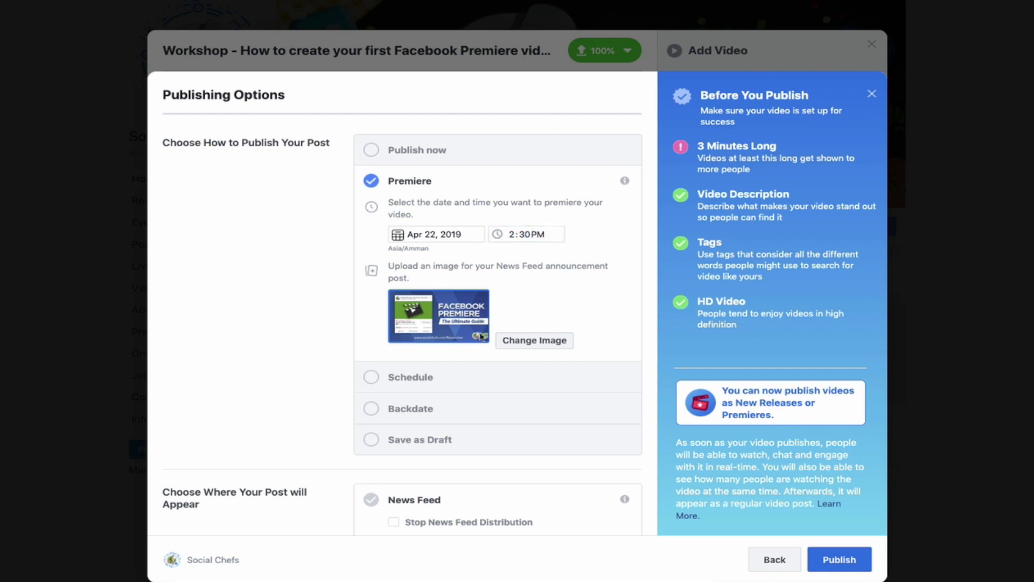
scroll(484, 323, down, 5)
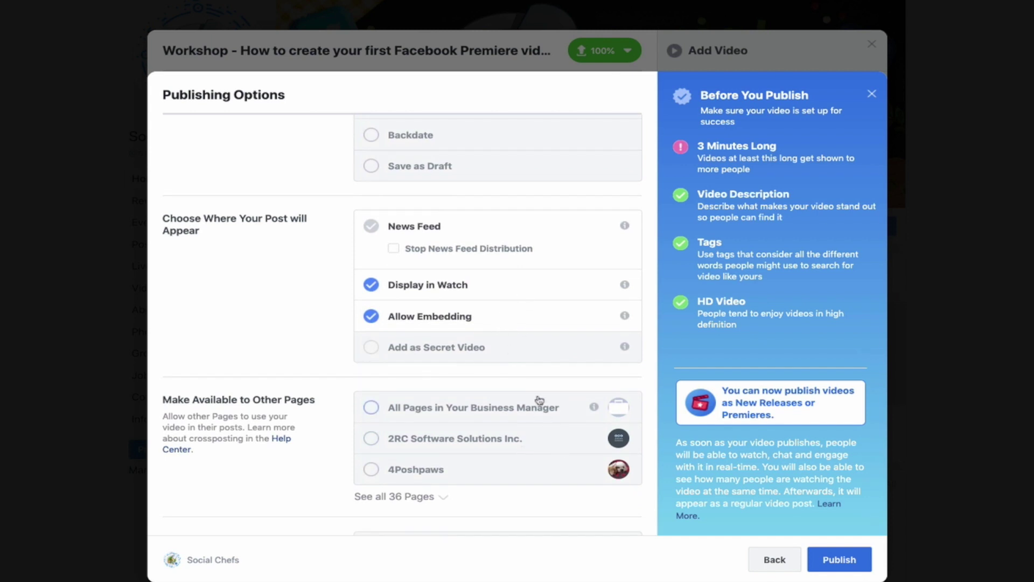
scroll(539, 400, down, 2)
scroll(514, 301, up, 6)
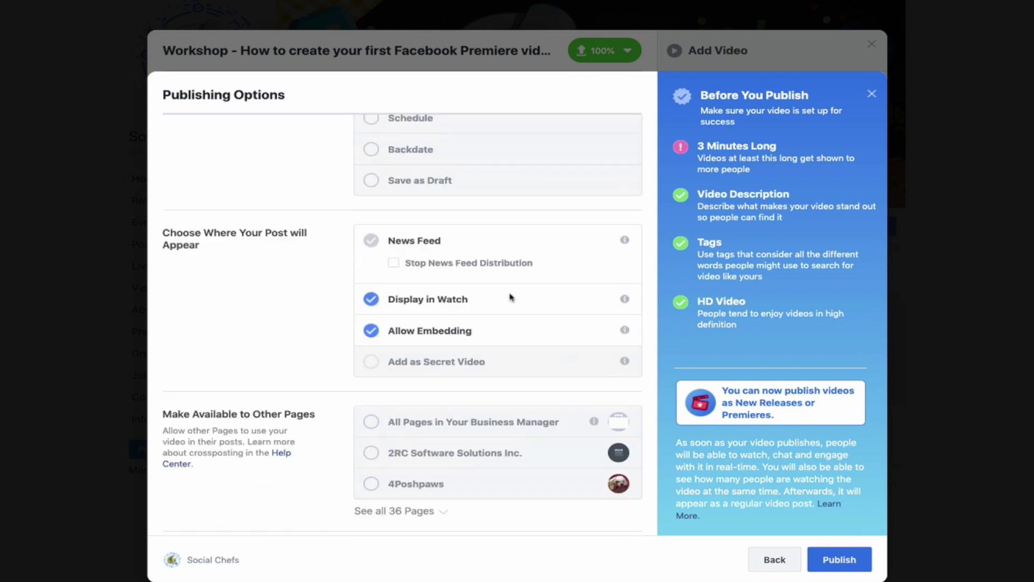
Publish the premiere, then toggle Get Reminder on and back off on the announcement.
click(833, 560)
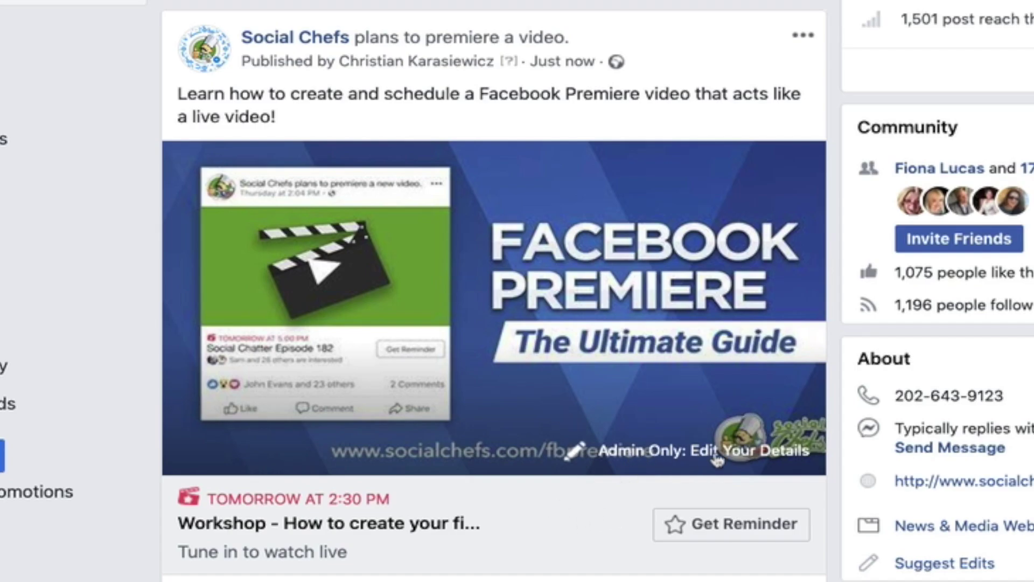
click(713, 526)
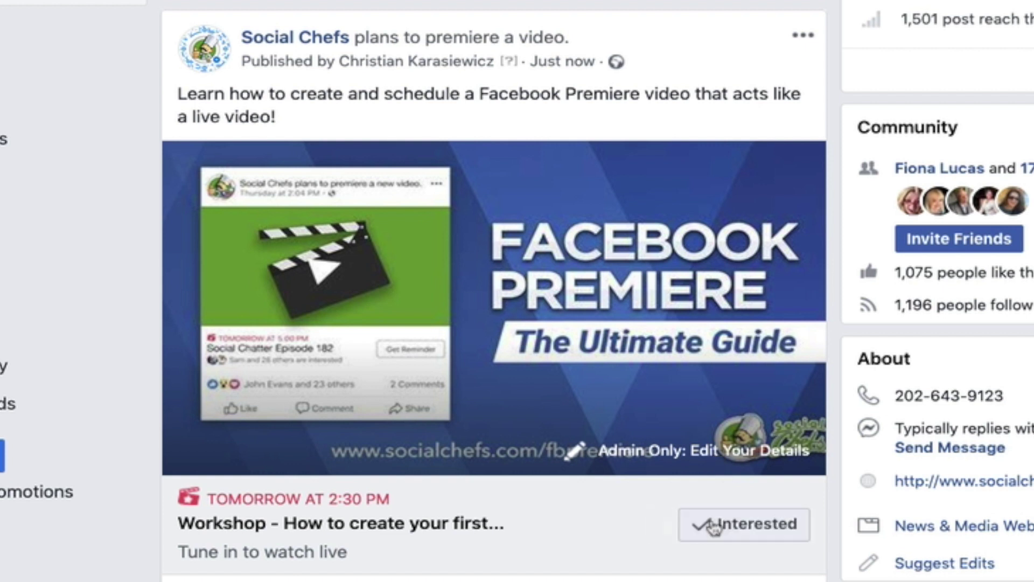
click(714, 526)
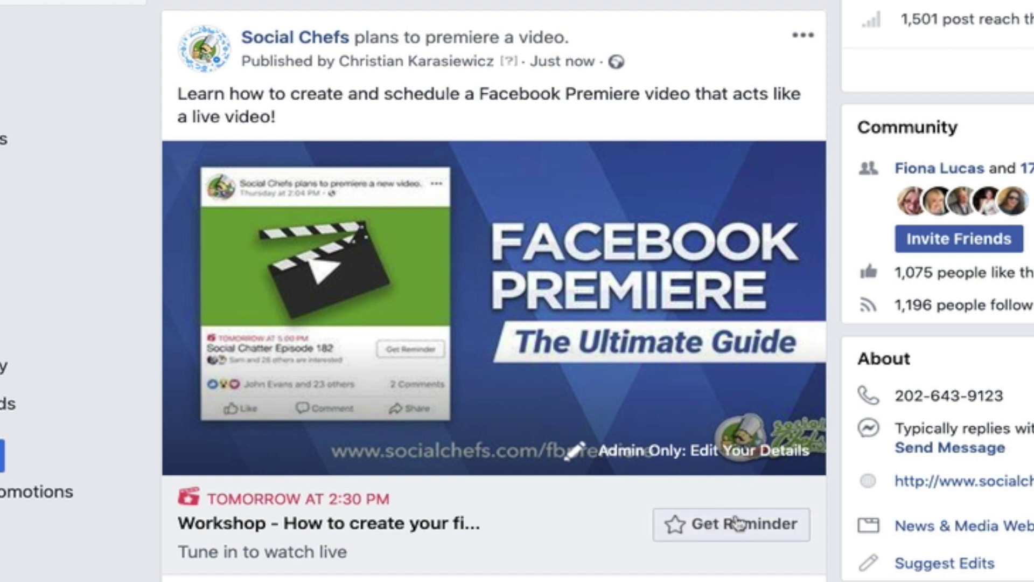
Open the premiere's details, review the title and description, and bring up the start-time settings.
click(746, 455)
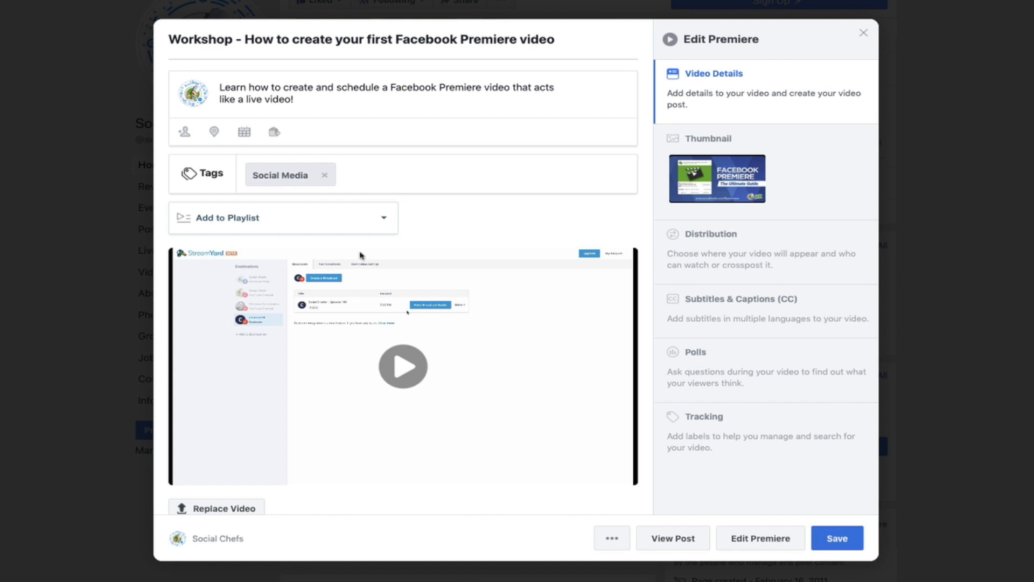
scroll(446, 334, down, 2)
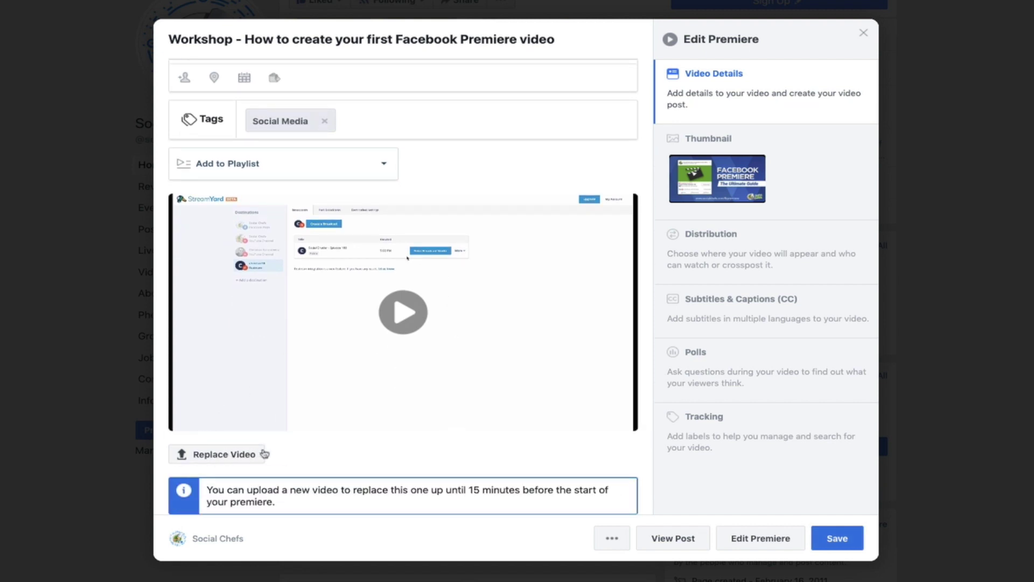
scroll(589, 360, up, 2)
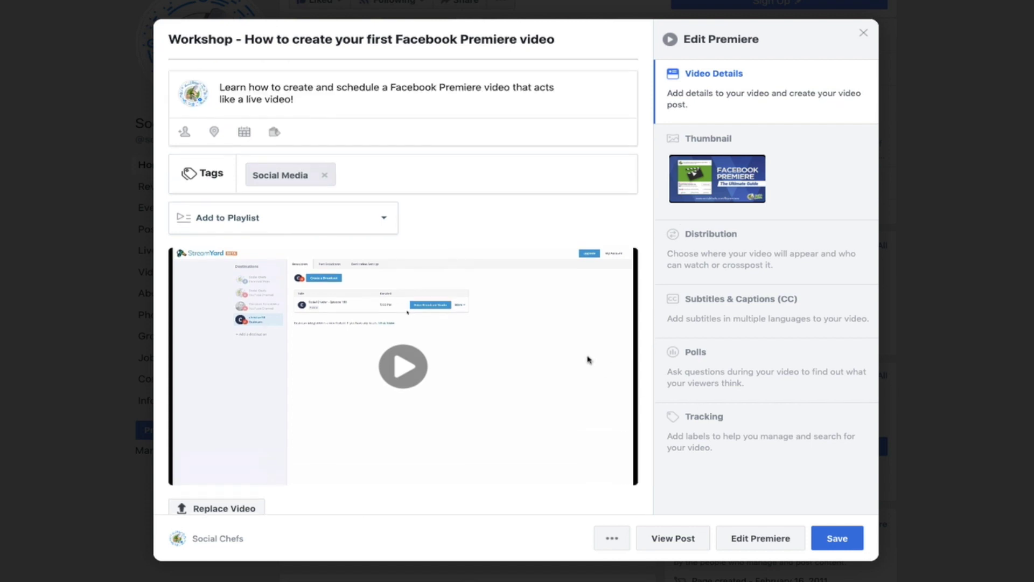
triple_click(359, 39)
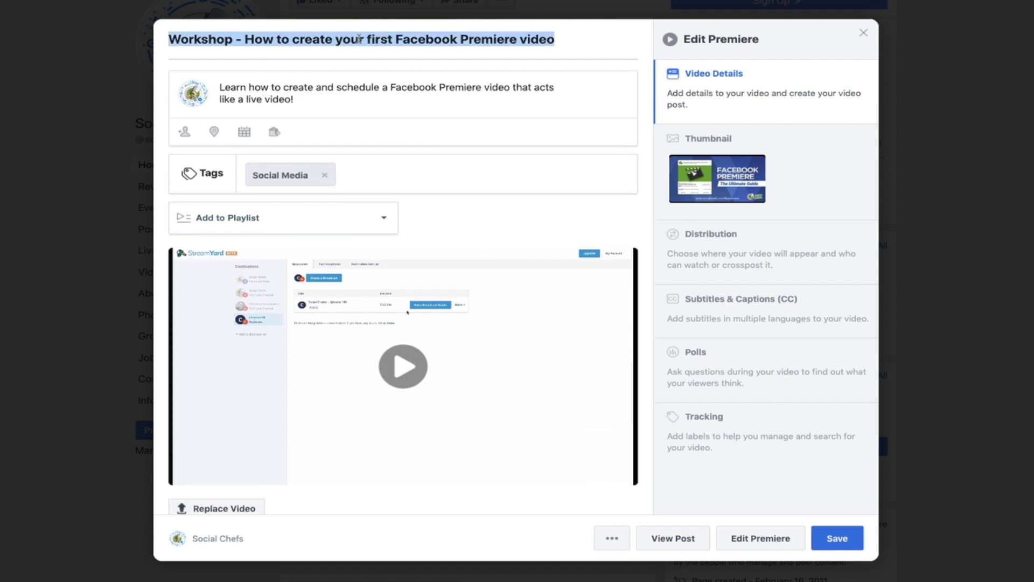
click(318, 100)
triple_click(318, 100)
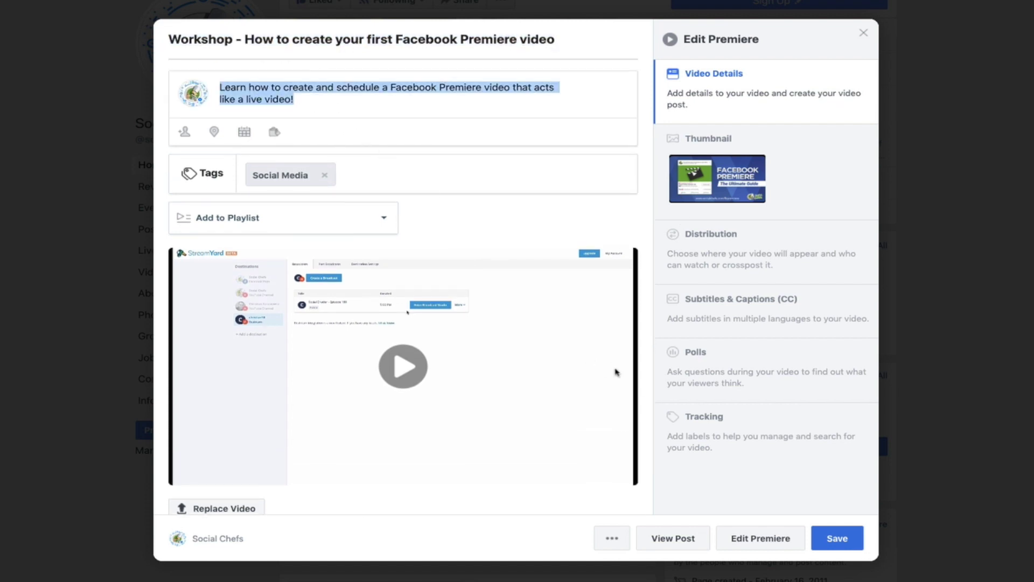
click(756, 540)
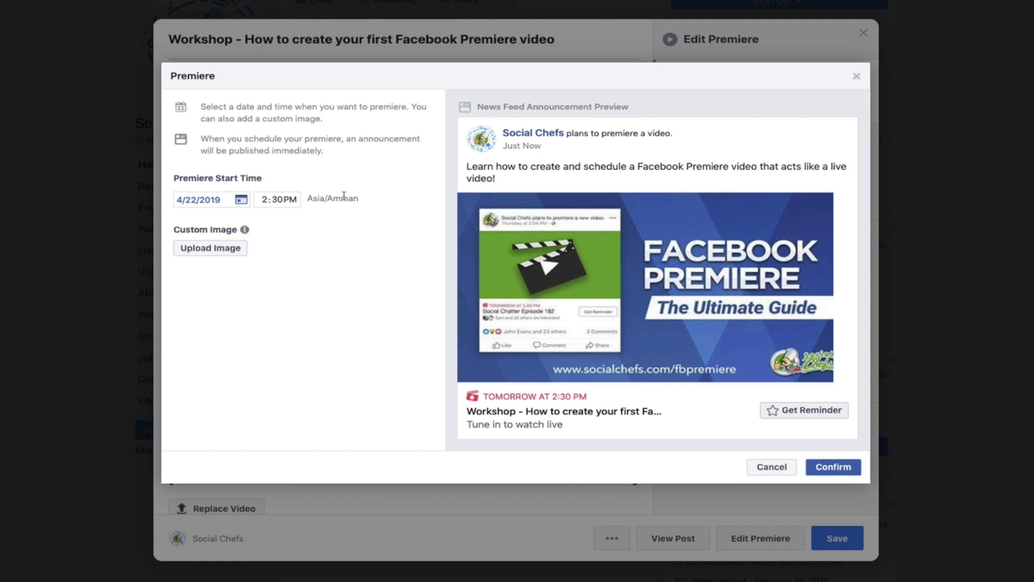
Close the Premiere scheduling dialog without changes.
click(855, 78)
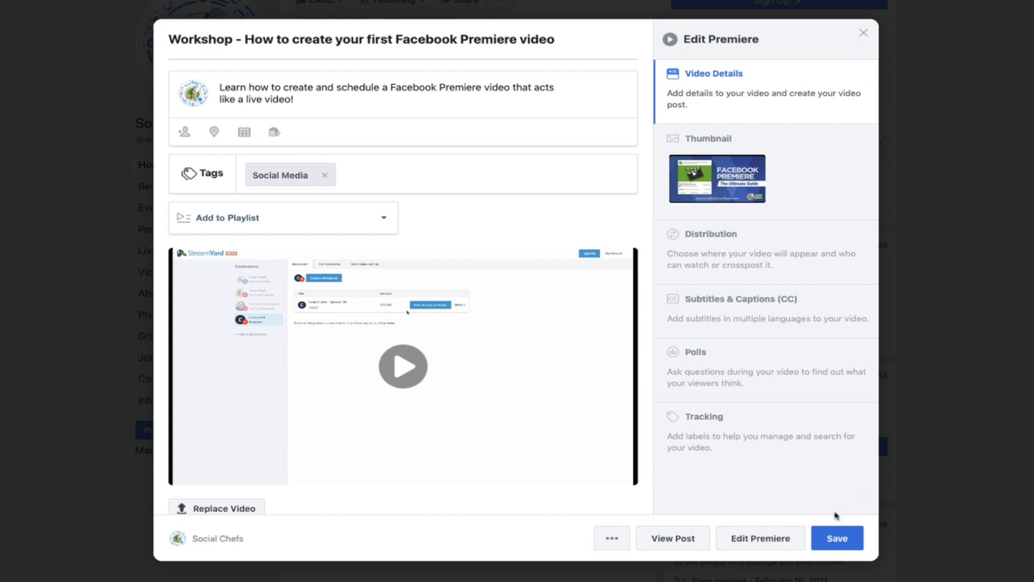
Close the Edit Premiere dialog.
click(863, 34)
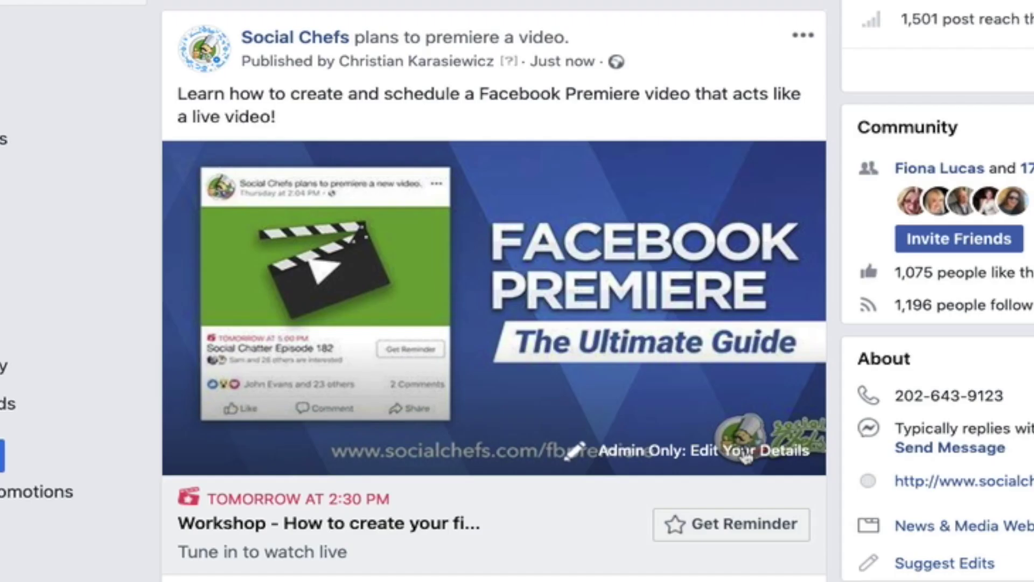